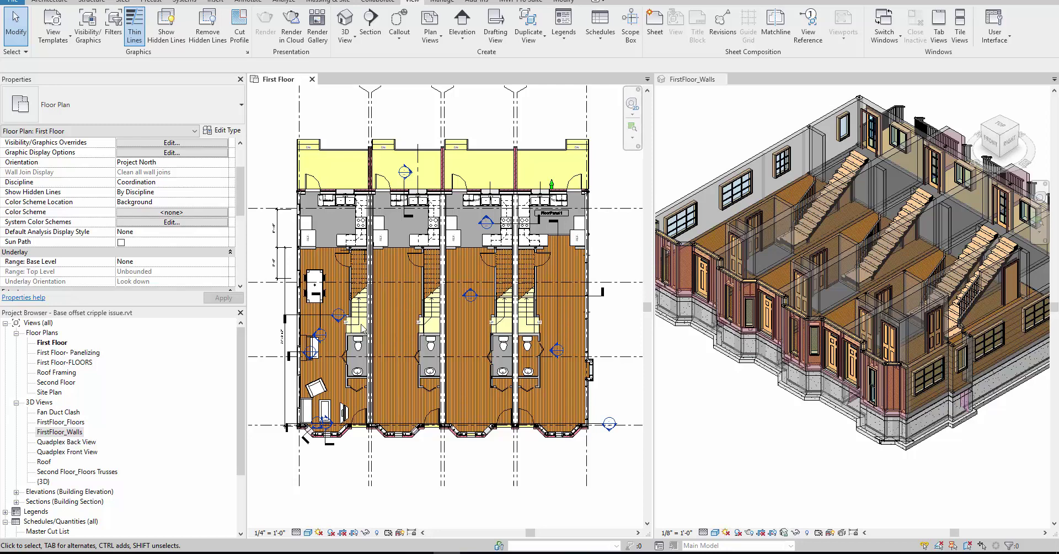
Zoom the First Floor plan in on the unit-divider fire walls beside the stairs and bathrooms
scroll(363, 329, "up", 5)
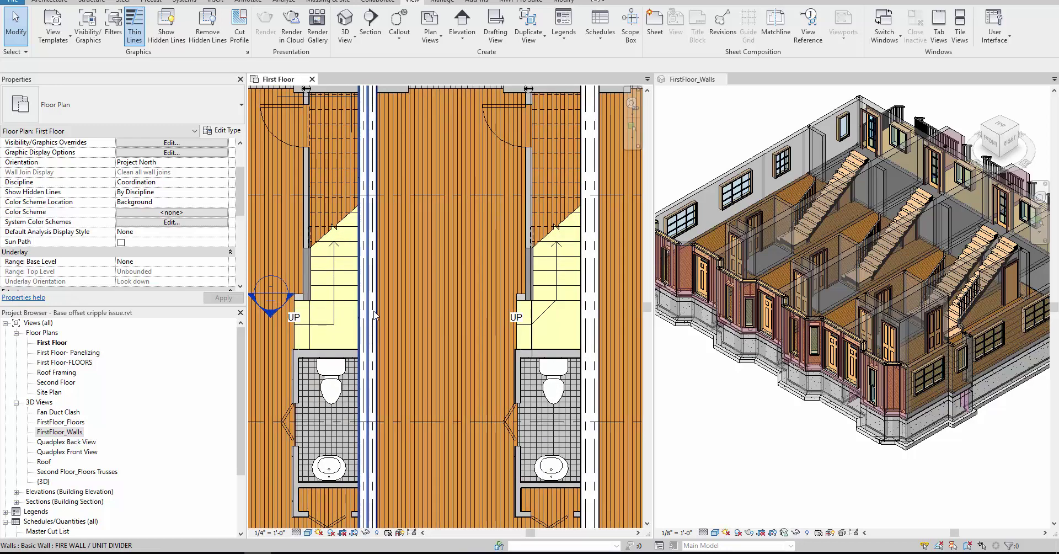
left_click(374, 315)
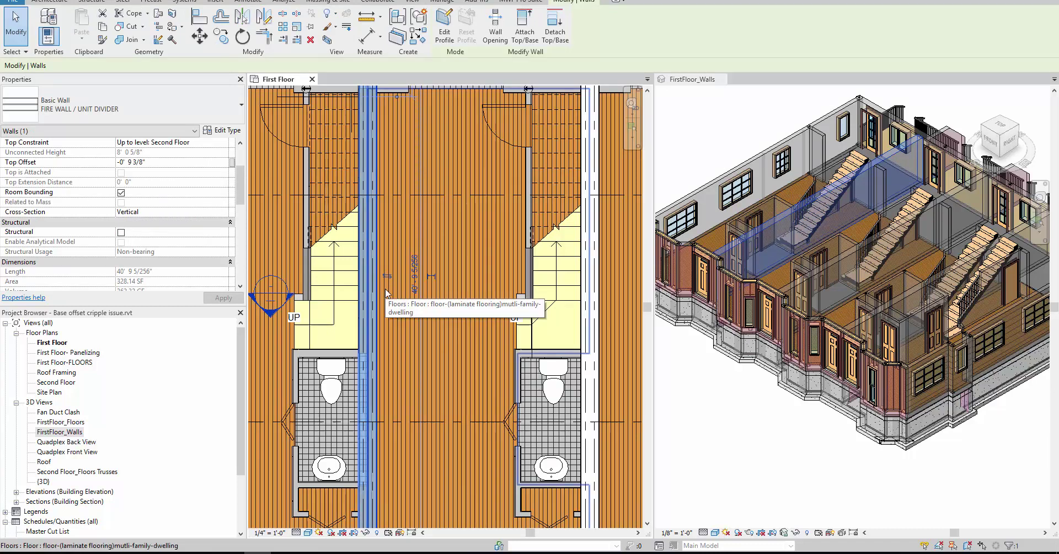
left_click(226, 131)
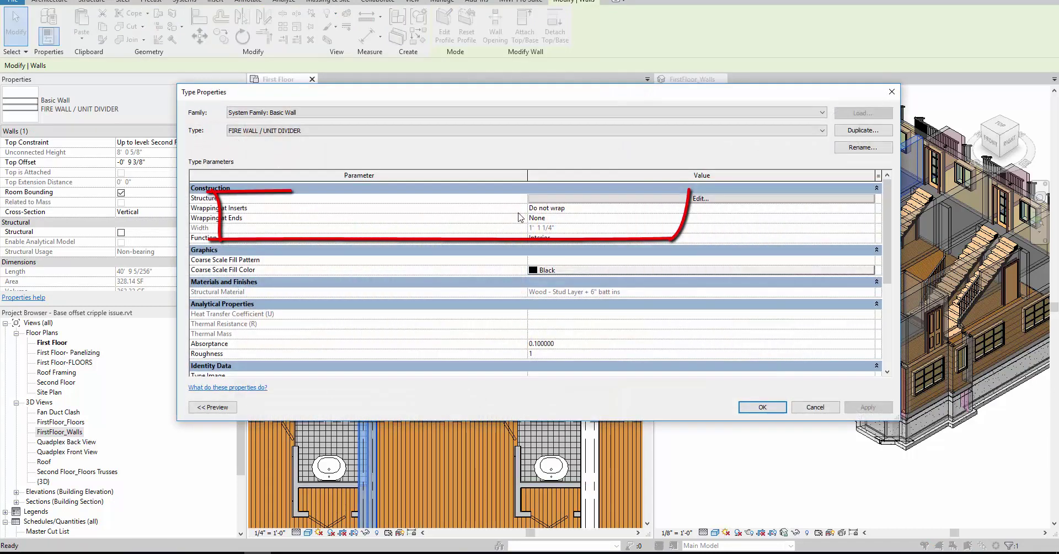
left_click(636, 205)
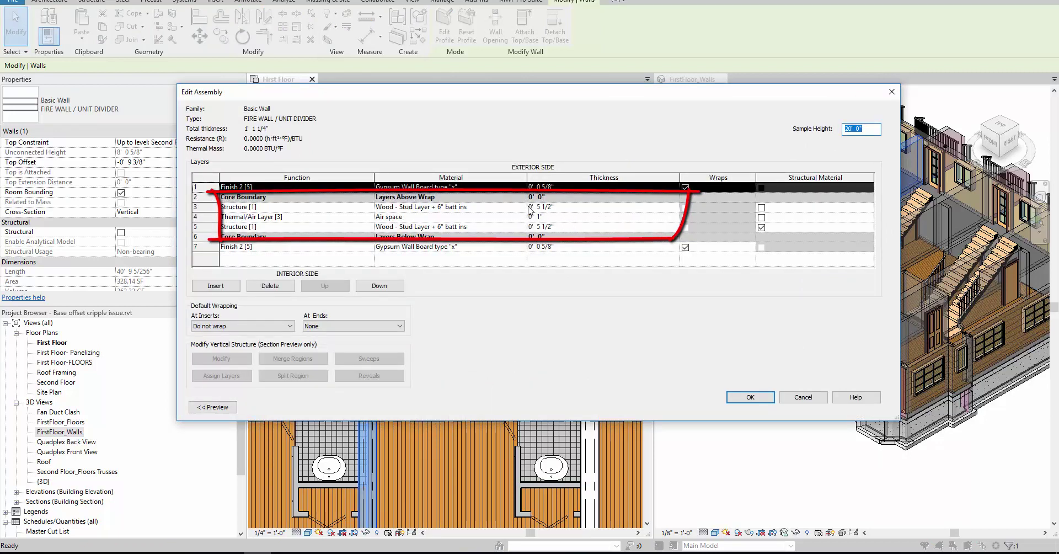
left_click(752, 398)
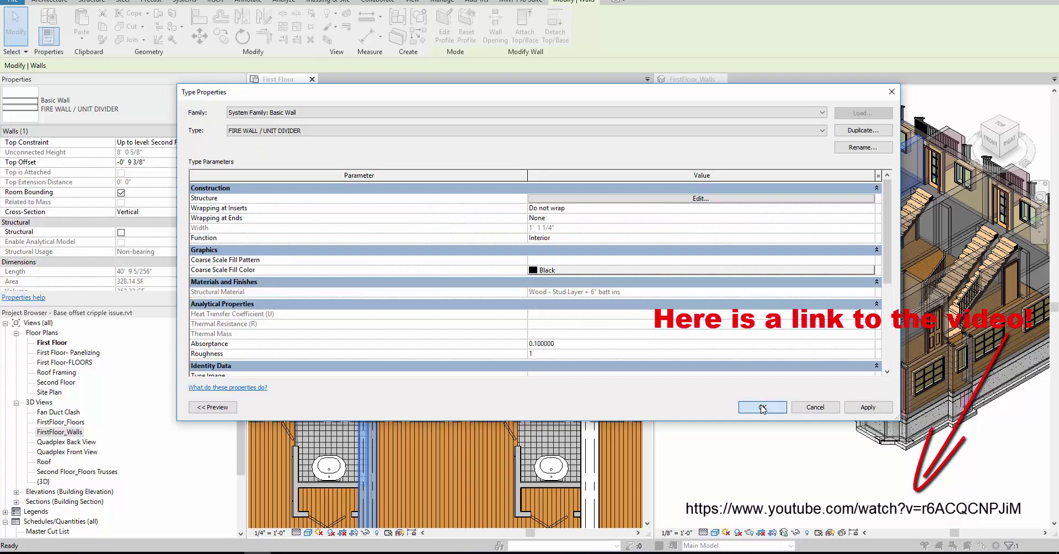
left_click(763, 407)
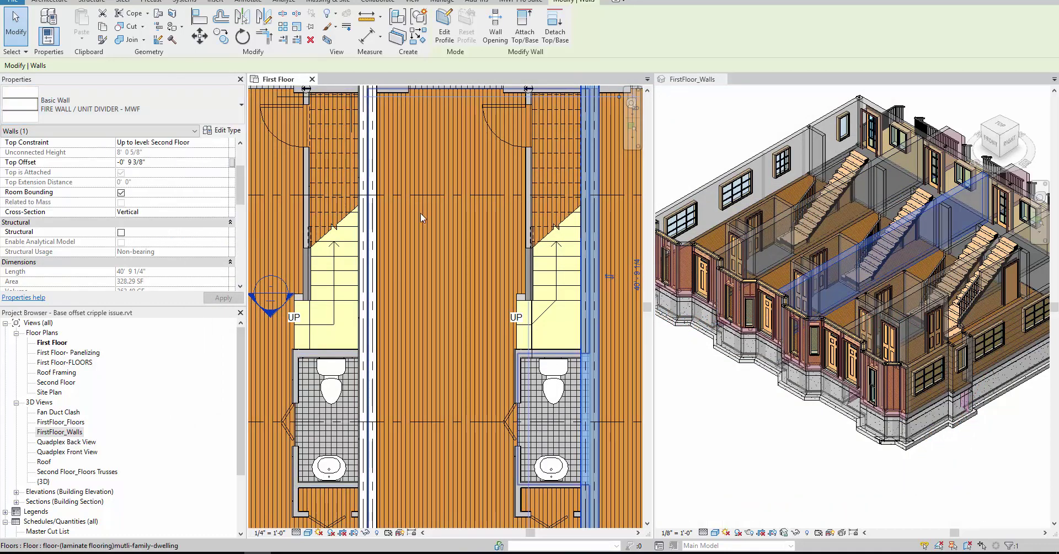
scroll(422, 214, "down", 3)
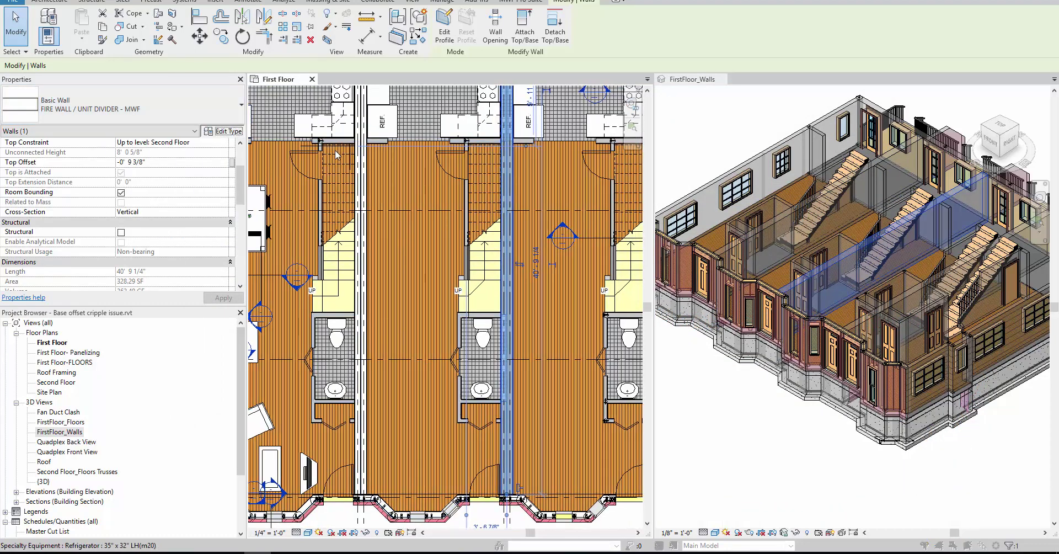
left_click(223, 131)
left_click(849, 189)
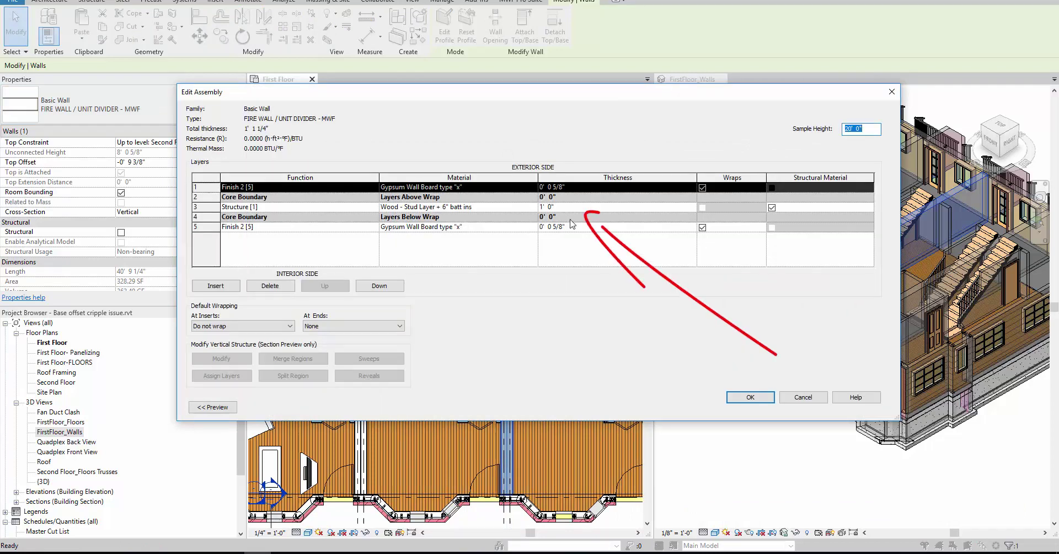
left_click(750, 397)
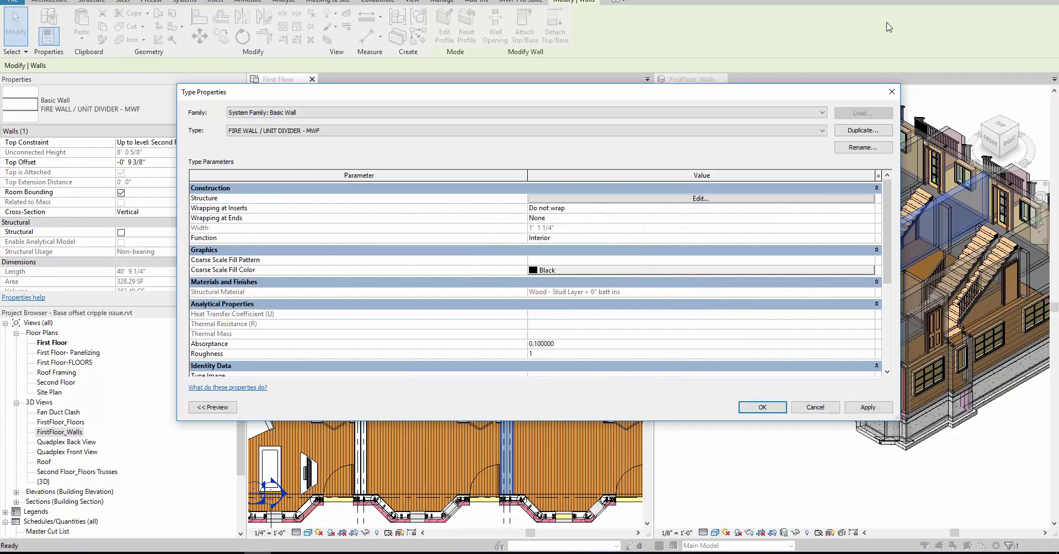
left_click(892, 92)
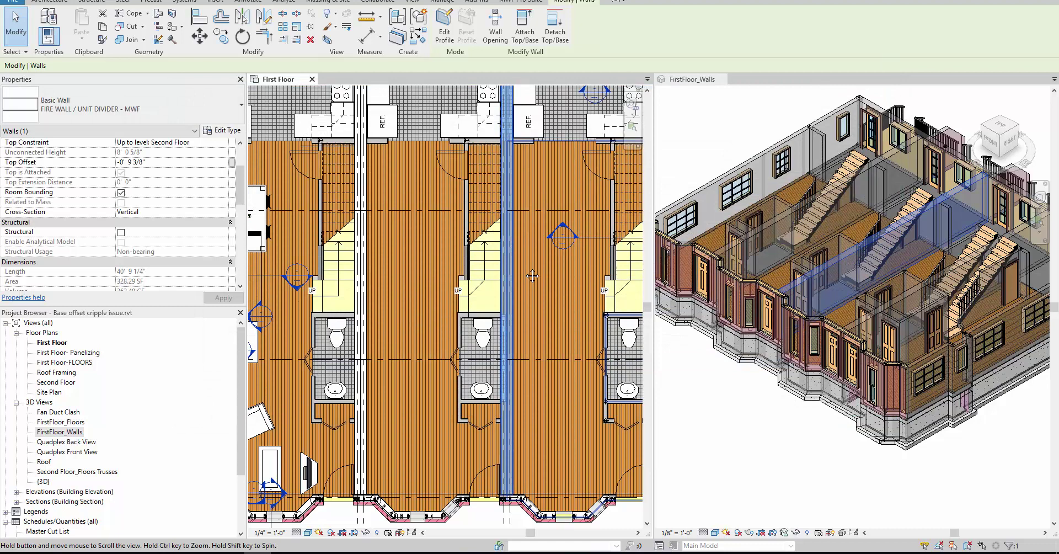
middle_click_drag(543, 280, 519, 279)
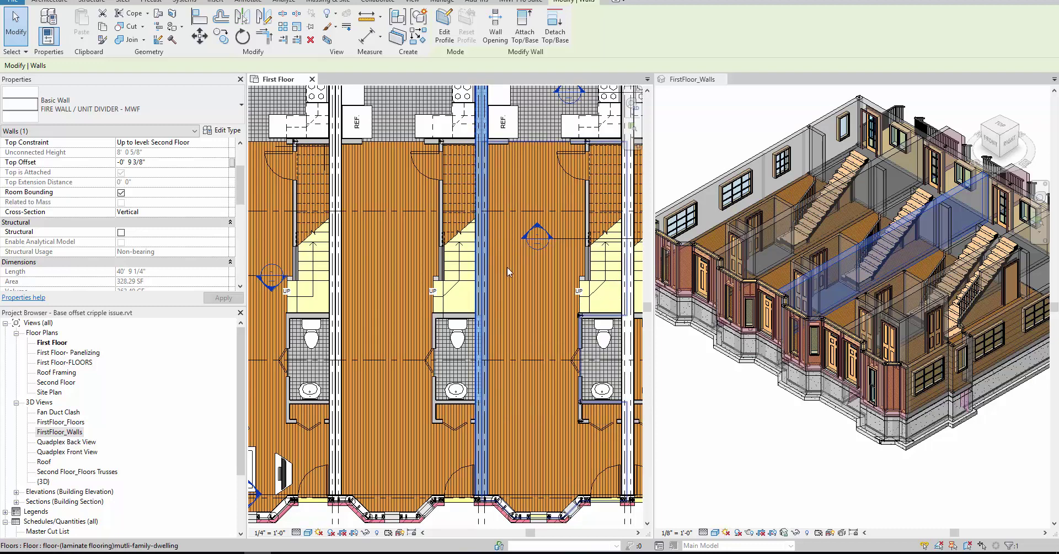
middle_click_drag(508, 279, 490, 272)
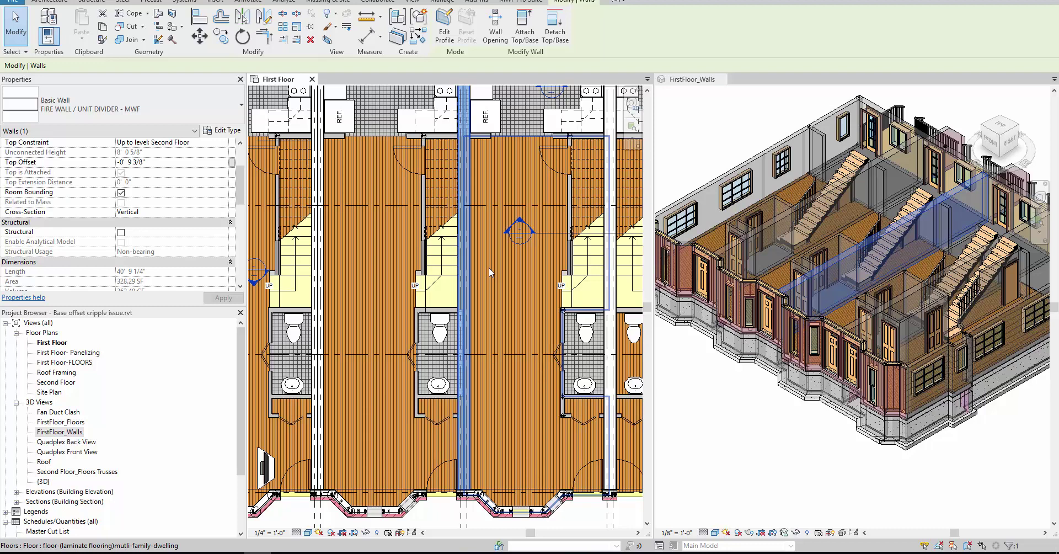
scroll(314, 307, "up", 2)
scroll(314, 307, "up", 1)
left_click(317, 304)
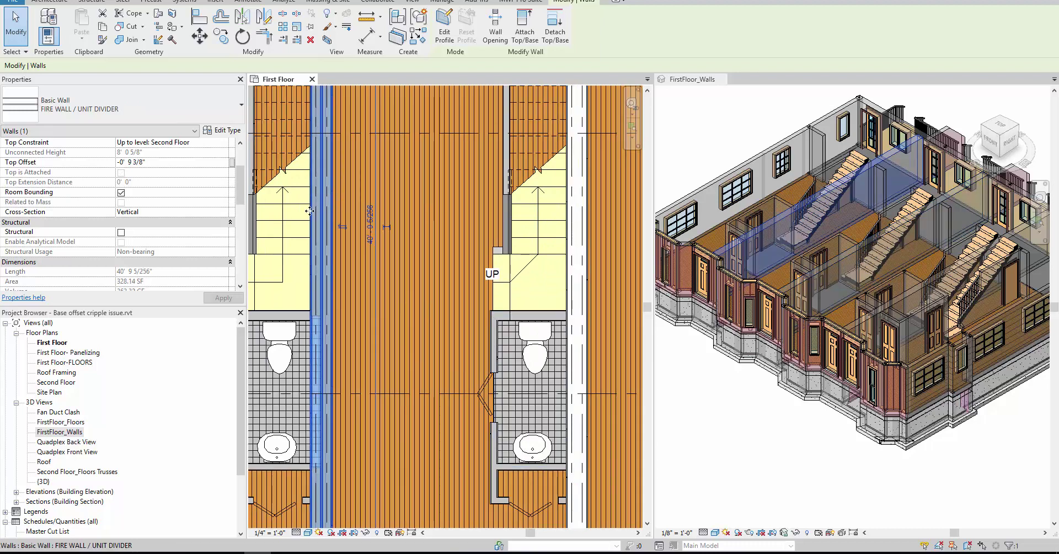
scroll(313, 210, "up", 2)
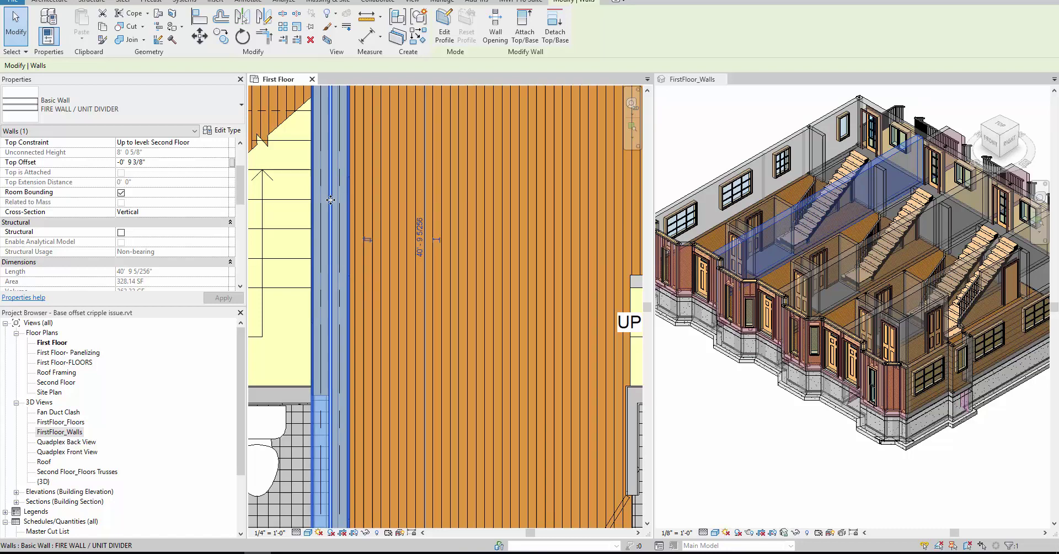
middle_click_drag(344, 190, 463, 230)
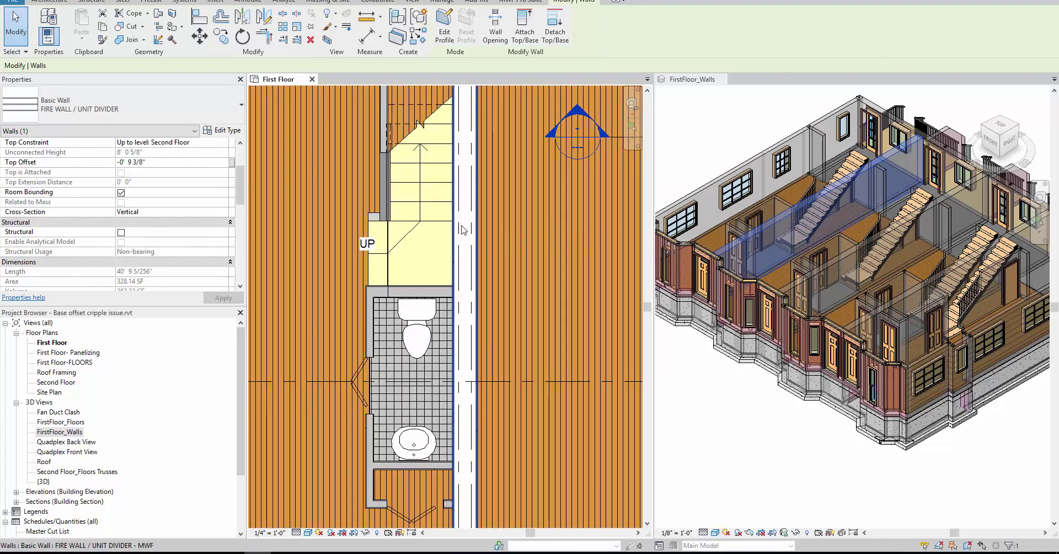
scroll(464, 232, "down", 4)
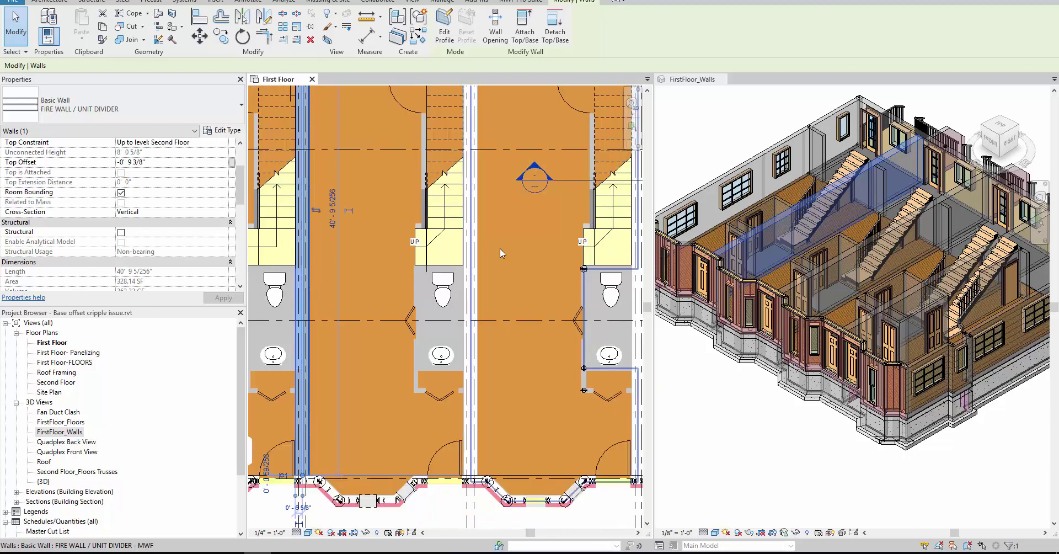
left_click(437, 171)
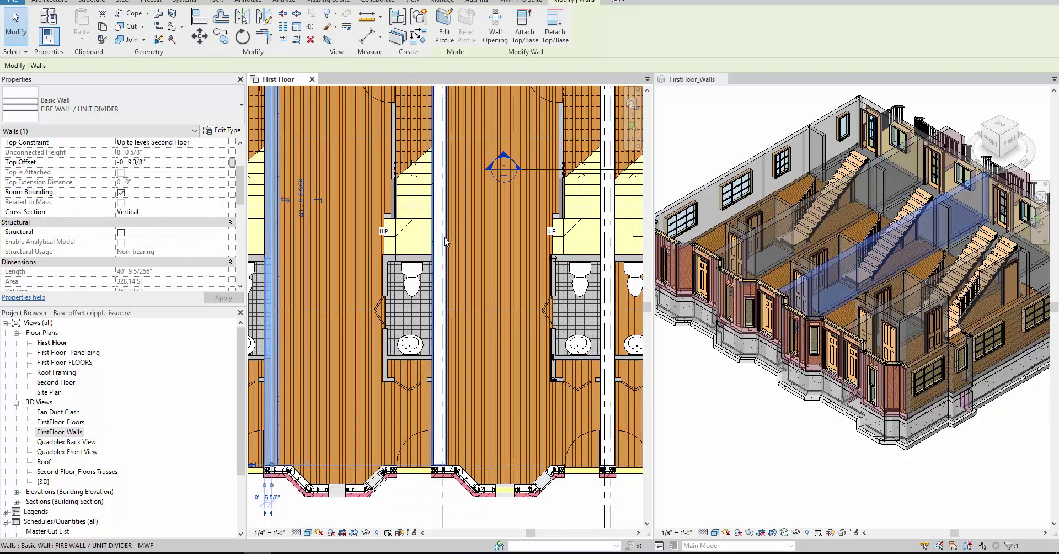
Make Wood the active framing template and generate stud panel Panel142 on the unit-divider wall
left_click(532, 3)
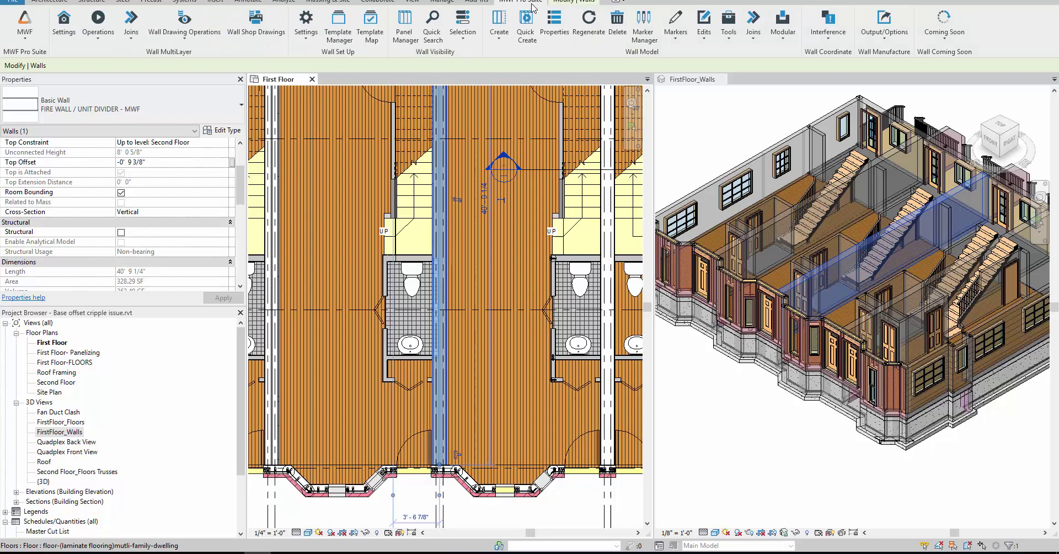
left_click(505, 21)
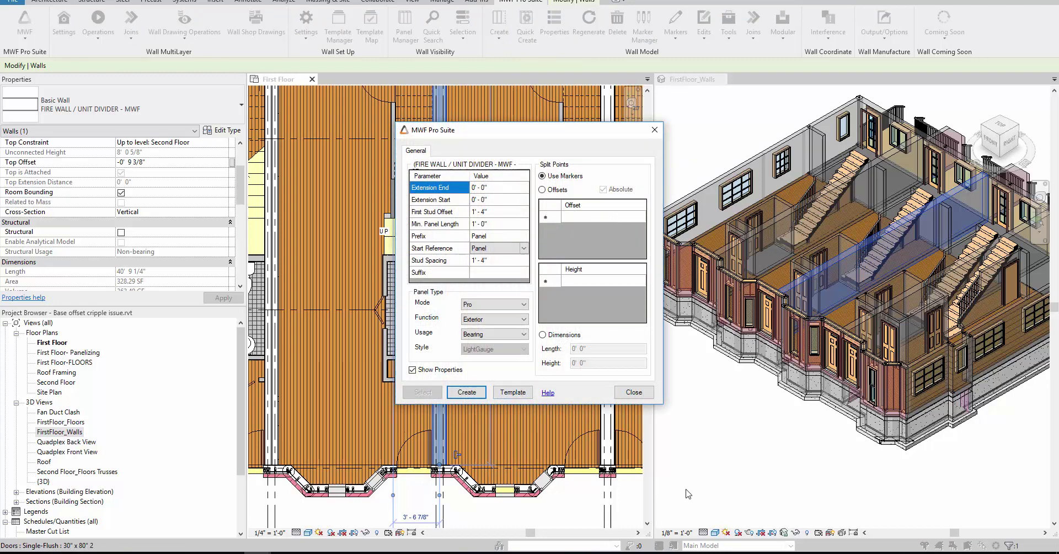
left_click(513, 392)
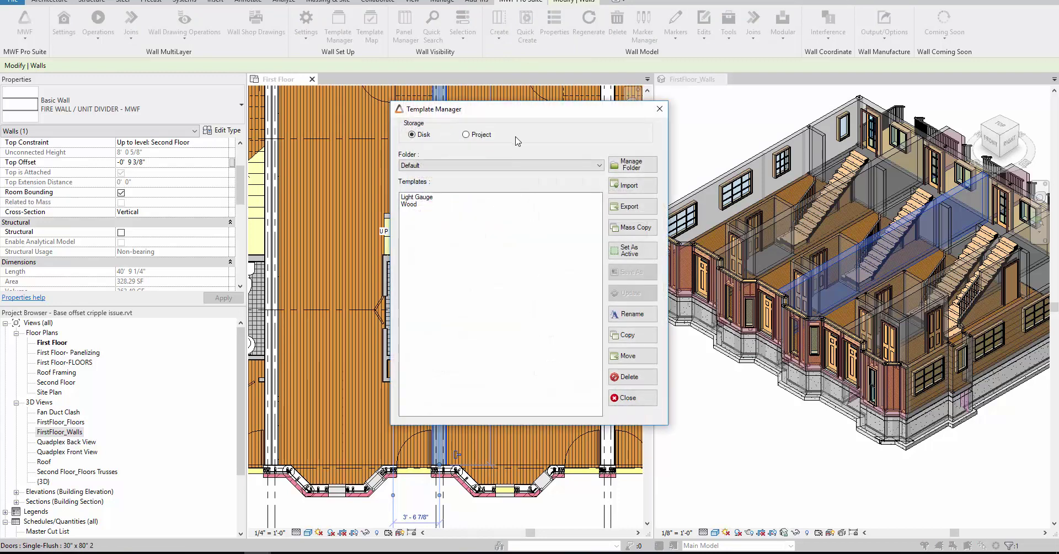
left_click(413, 205)
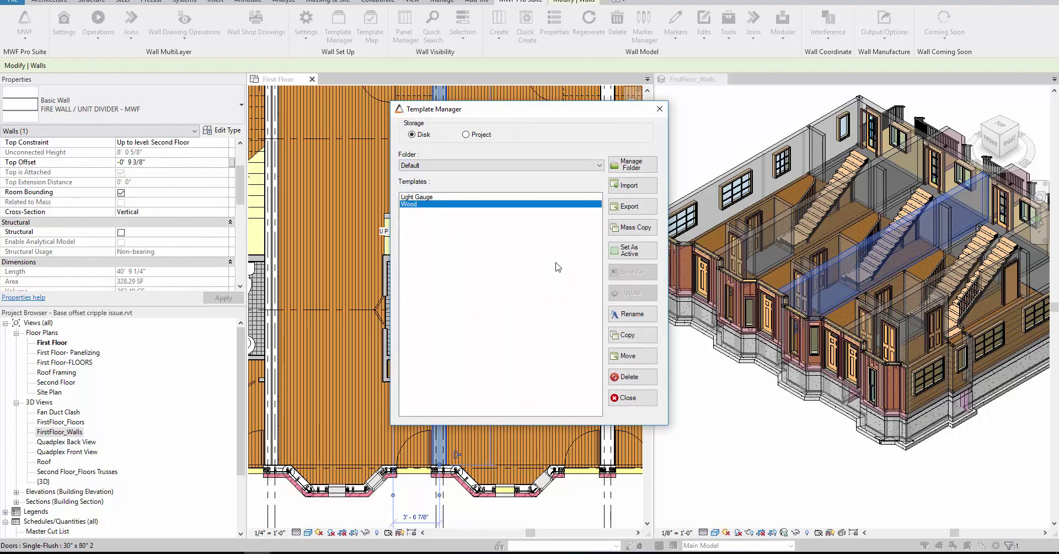
left_click(652, 255)
left_click(632, 397)
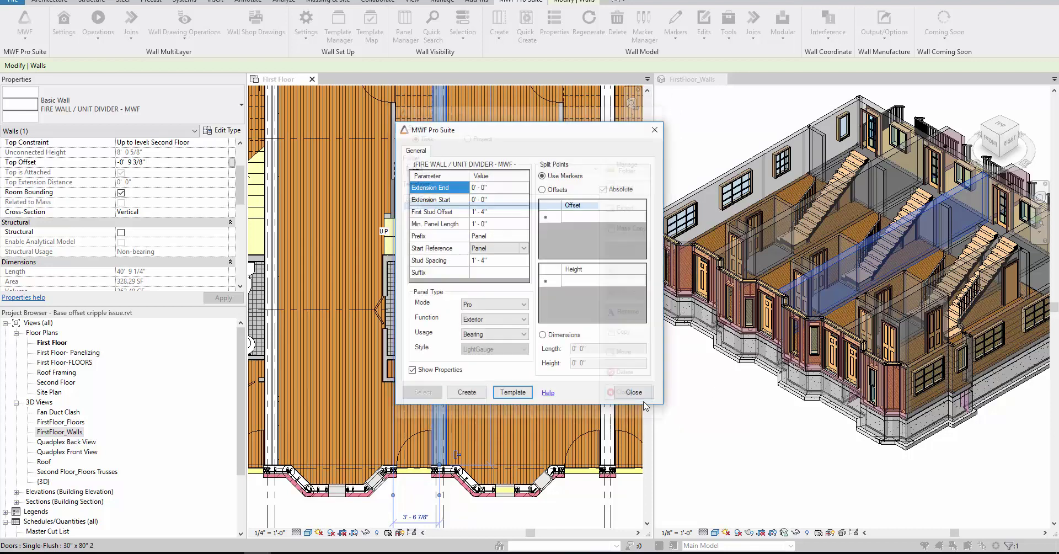
left_click(467, 392)
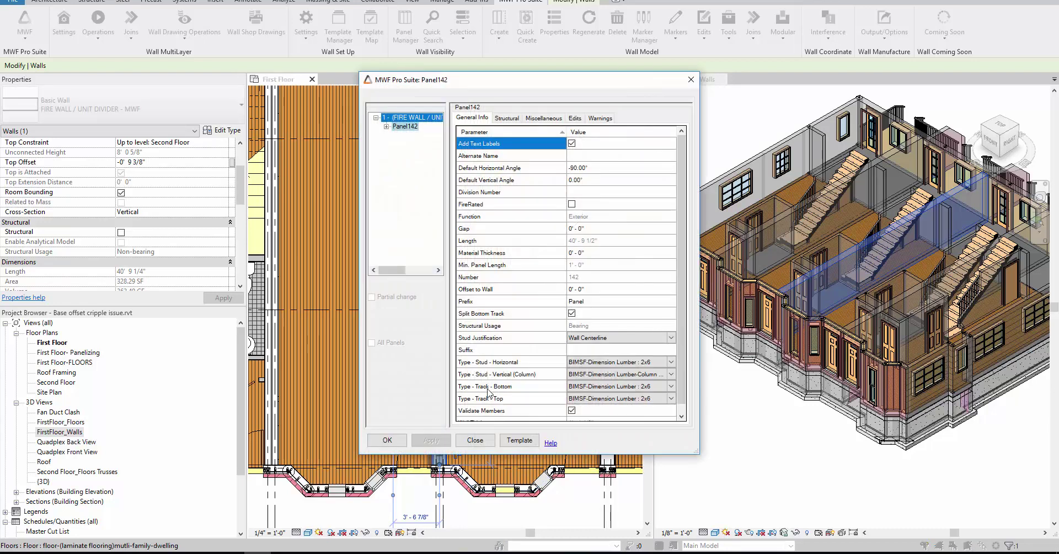
Justify Panel142's studs to Structural Face Exterior and regenerate its framing
left_click(671, 338)
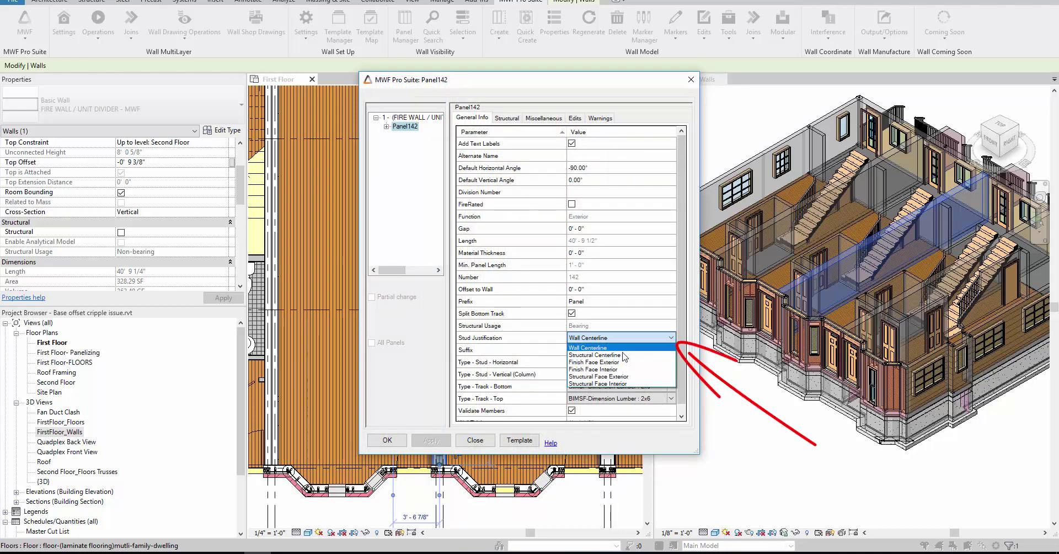
left_click(645, 378)
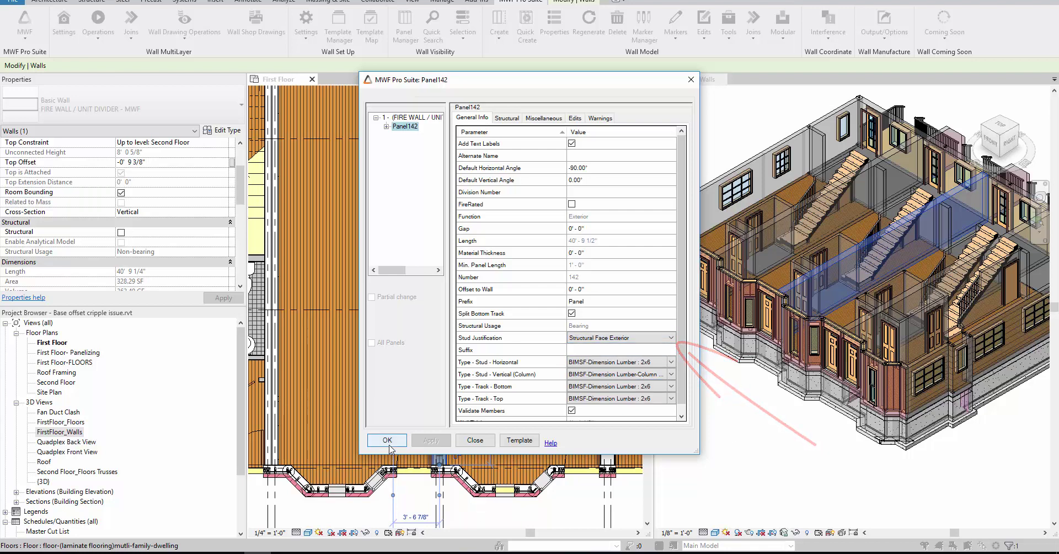
left_click(388, 440)
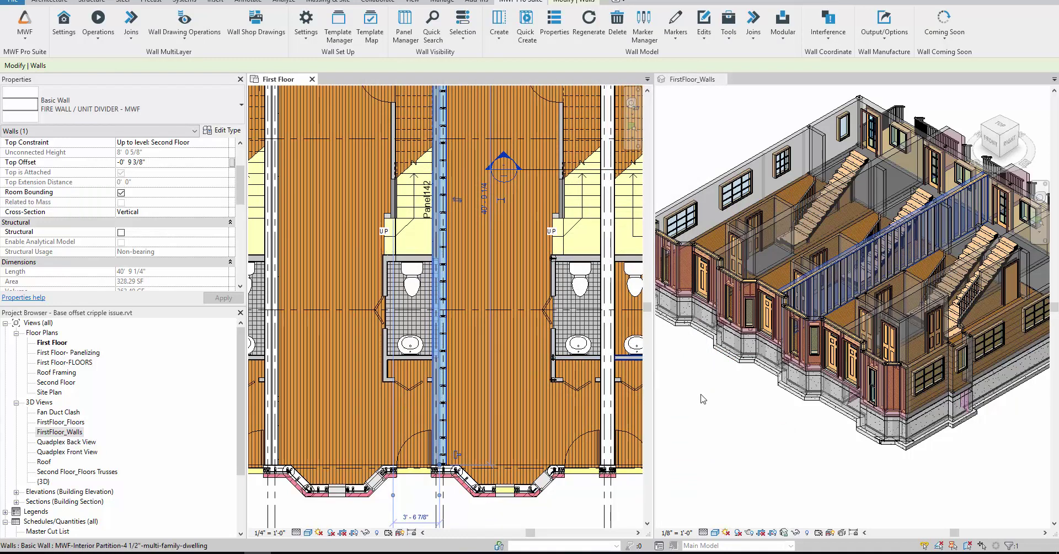
Create a second stud panel, Panel143, with studs justified to Structural Face Interior
left_click(499, 20)
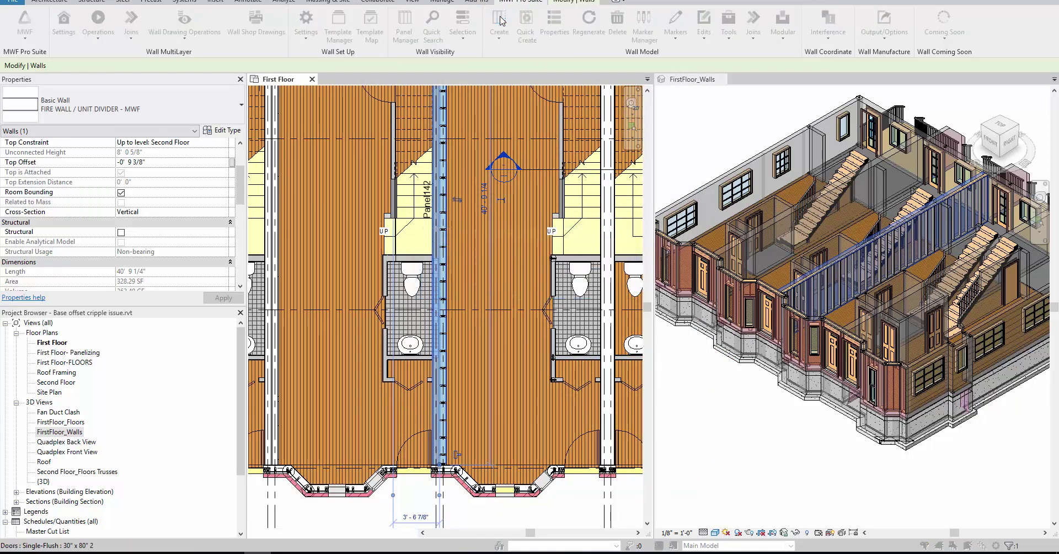
left_click(467, 393)
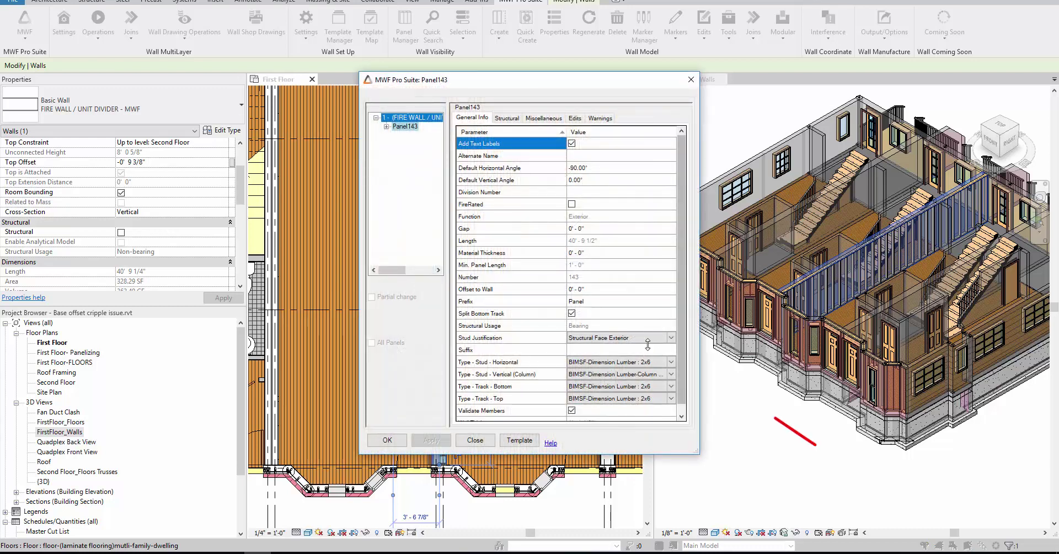
left_click(671, 338)
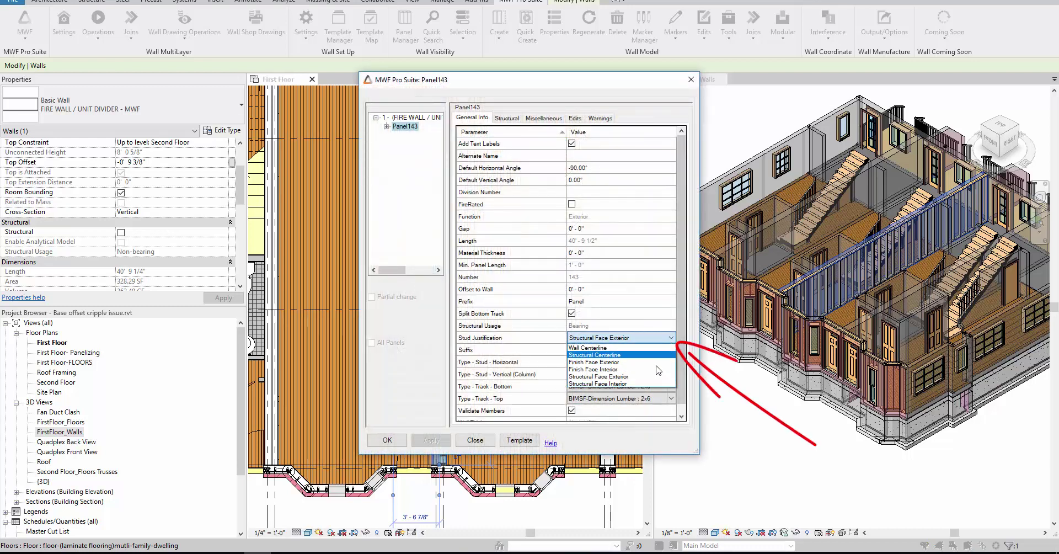
left_click(597, 384)
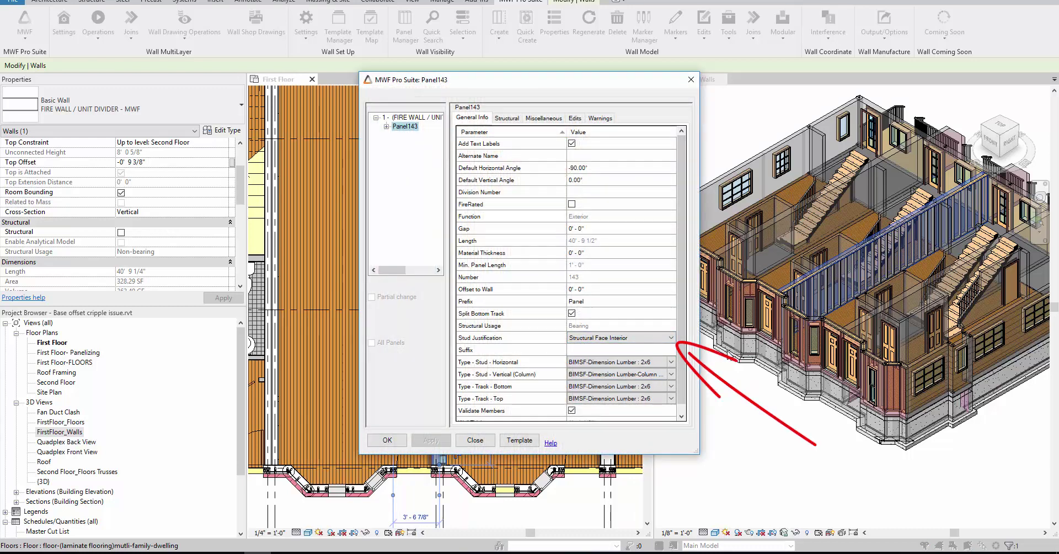
left_click(388, 439)
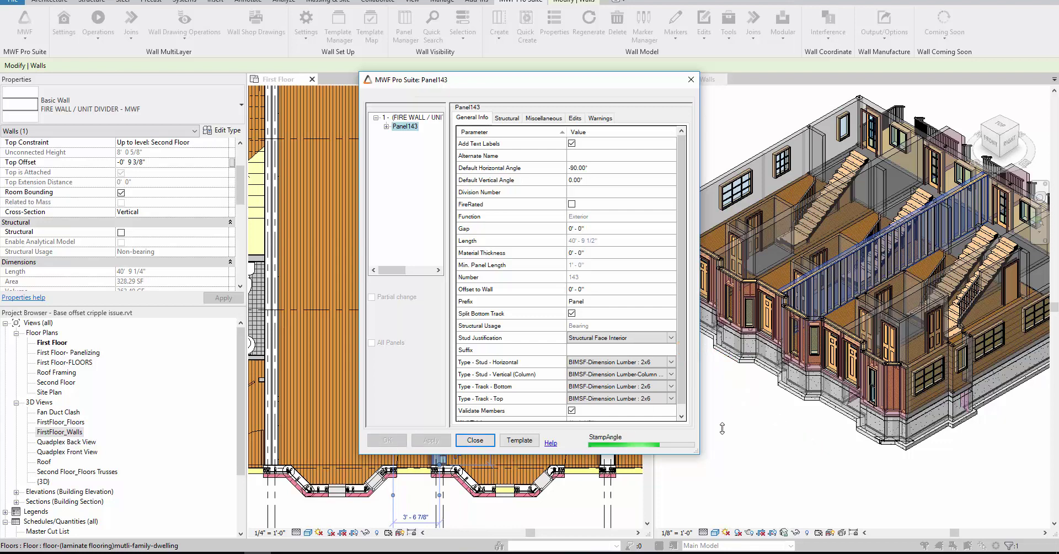
scroll(456, 482, "up", 5)
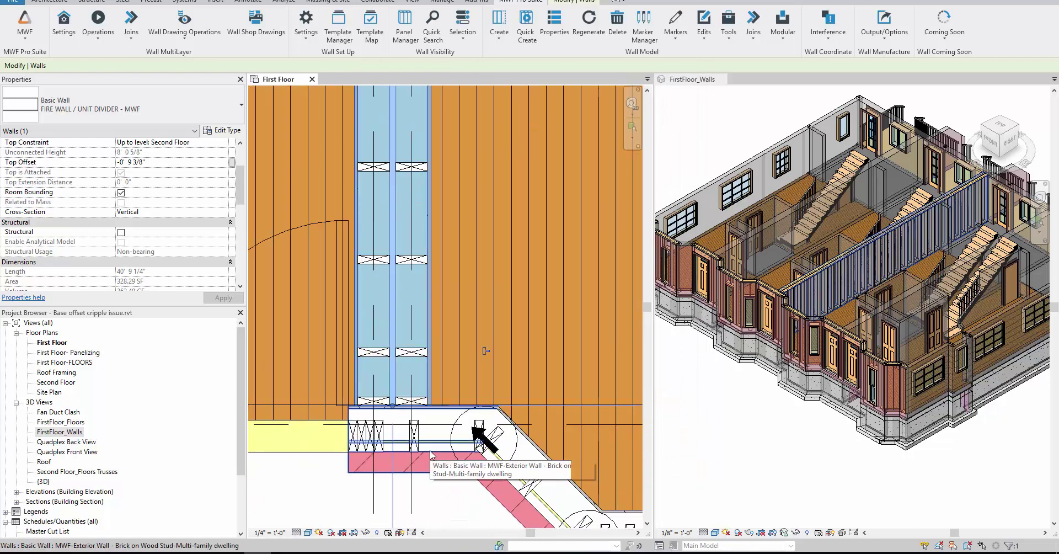
scroll(411, 357, "down", 2)
scroll(411, 357, "down", 2)
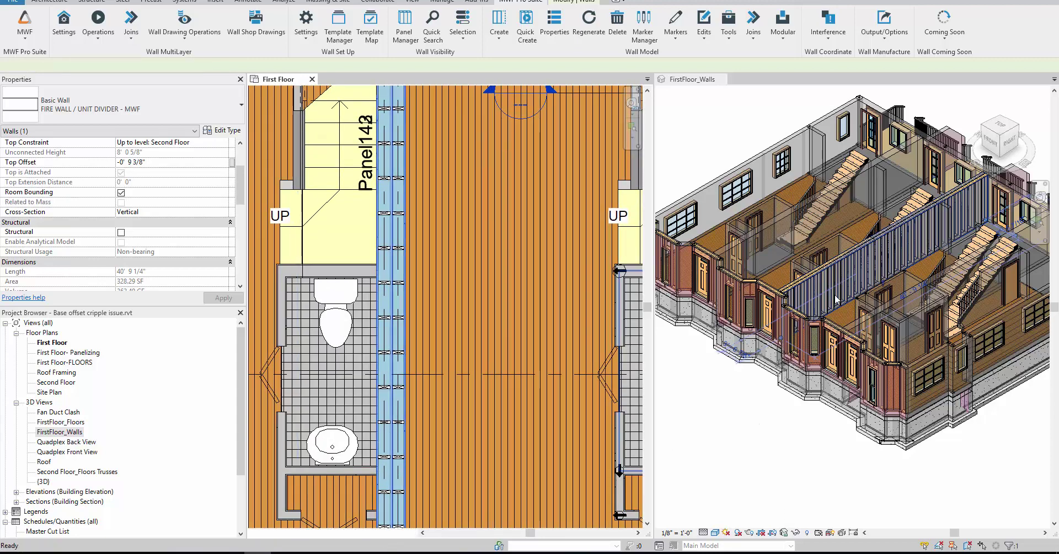
scroll(828, 285, "up", 8)
middle_click_drag(759, 280, 741, 296, "shift")
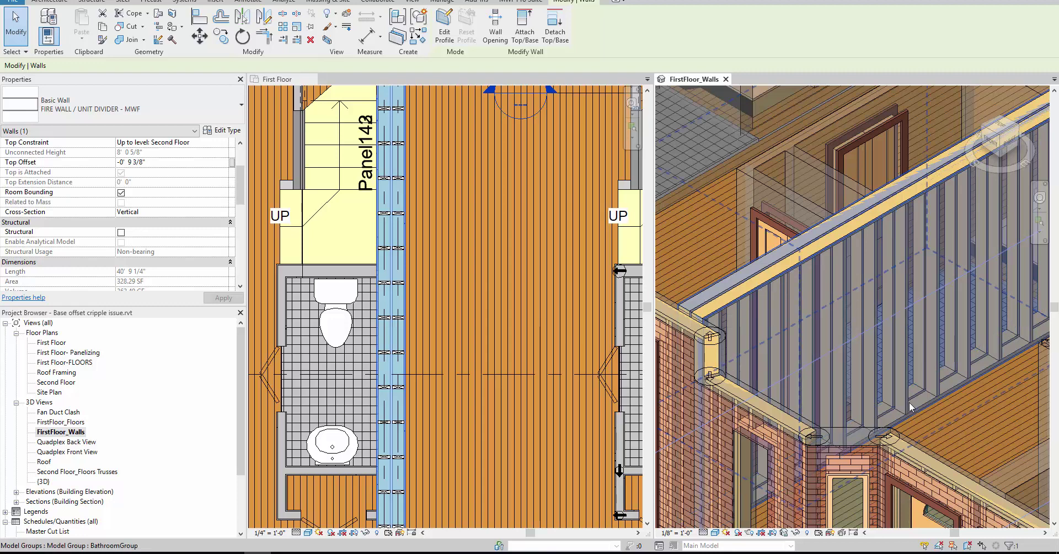
scroll(366, 410, "down", 3)
middle_click_drag(409, 402, 441, 272)
scroll(452, 270, "up", 3)
scroll(469, 262, "down", 2)
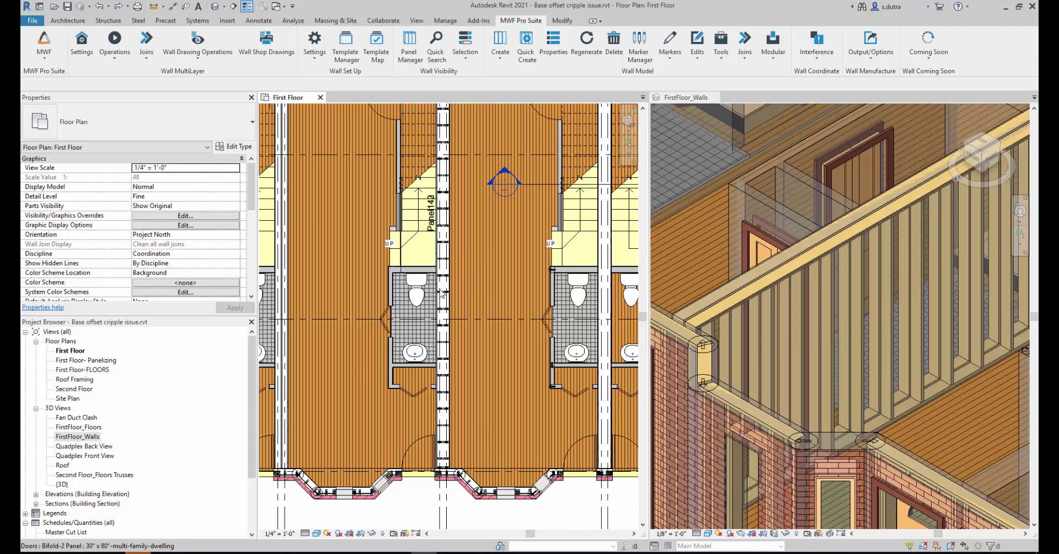
scroll(468, 327, "down", 2)
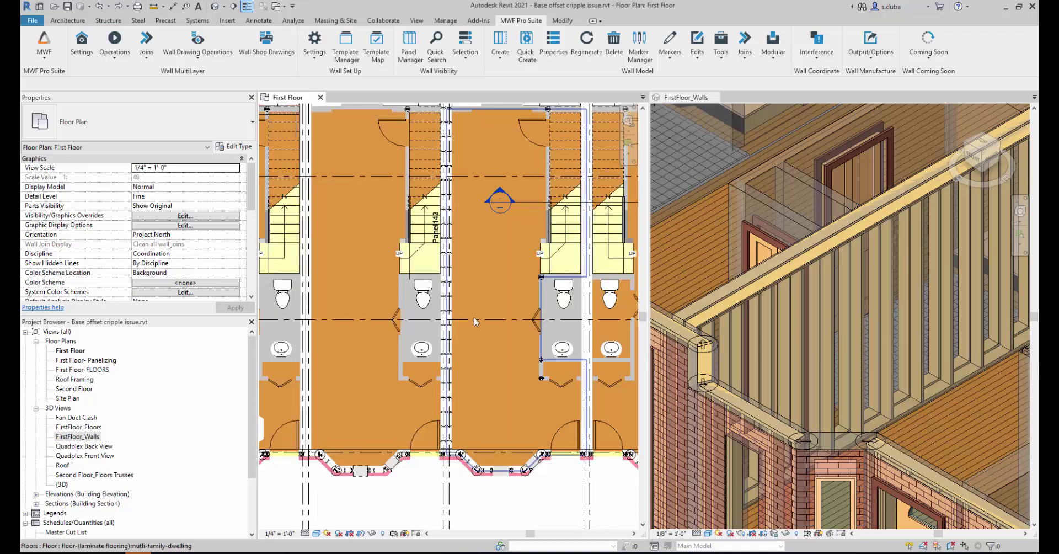
scroll(436, 208, "up", 4)
scroll(436, 208, "up", 2)
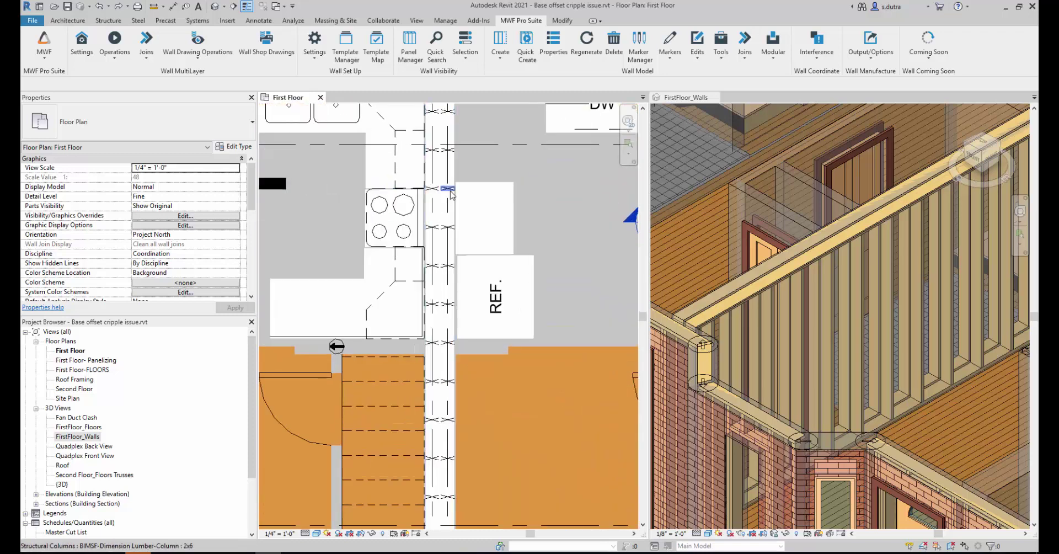
Change Panel142's Structural First Stud Offset from 1' 4" to 8" and regenerate it
left_click(436, 208)
scroll(495, 150, "up", 5, "ctrl")
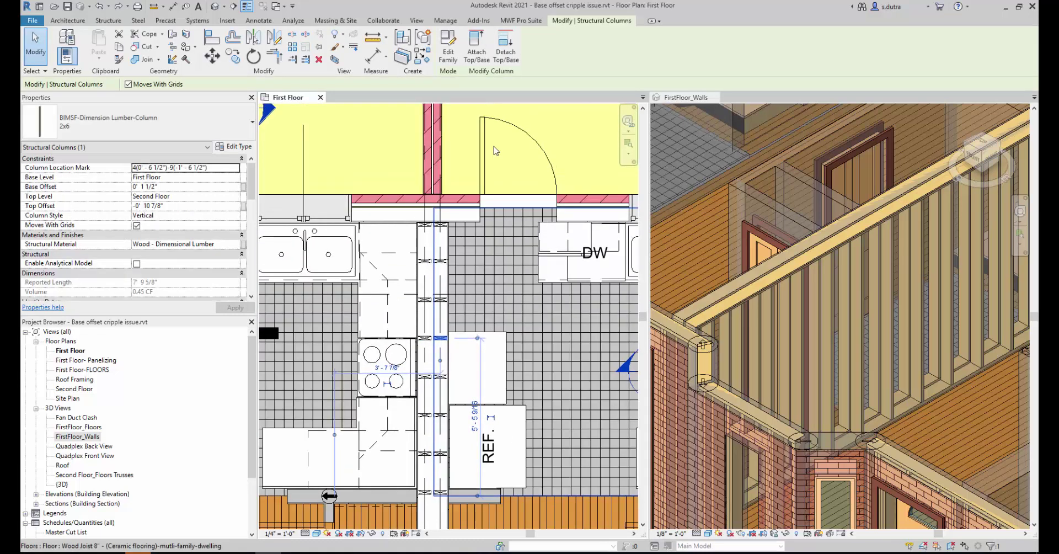
left_click(521, 20)
left_click(553, 47)
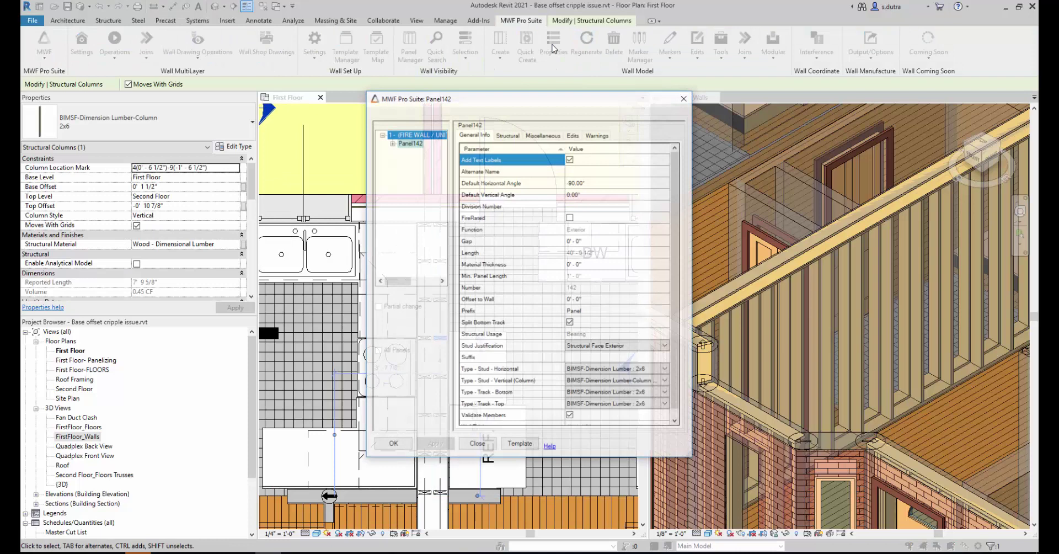
left_click_drag(533, 113, 731, 95)
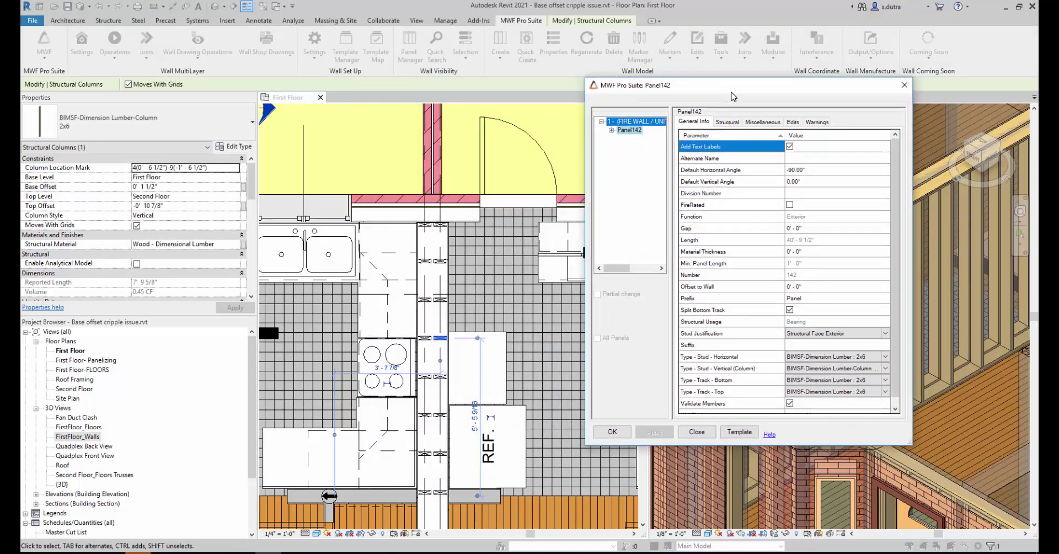
left_click(728, 122)
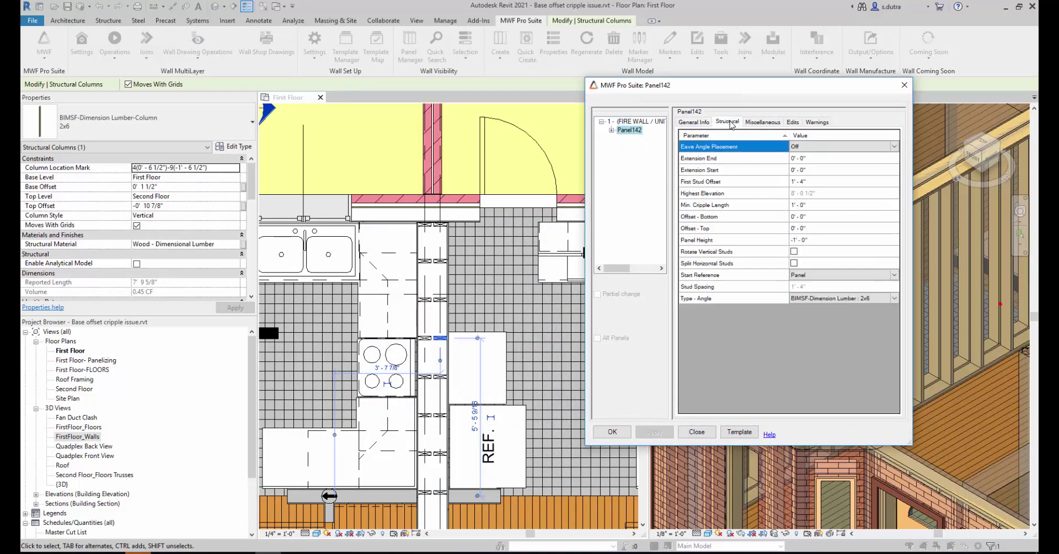
left_click(828, 182)
type("8\"")
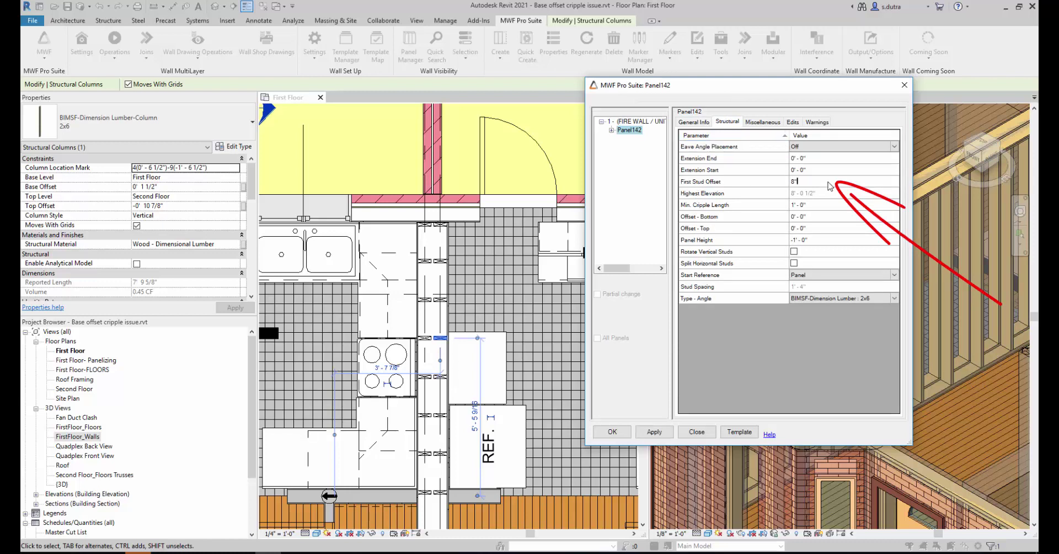
key("Return")
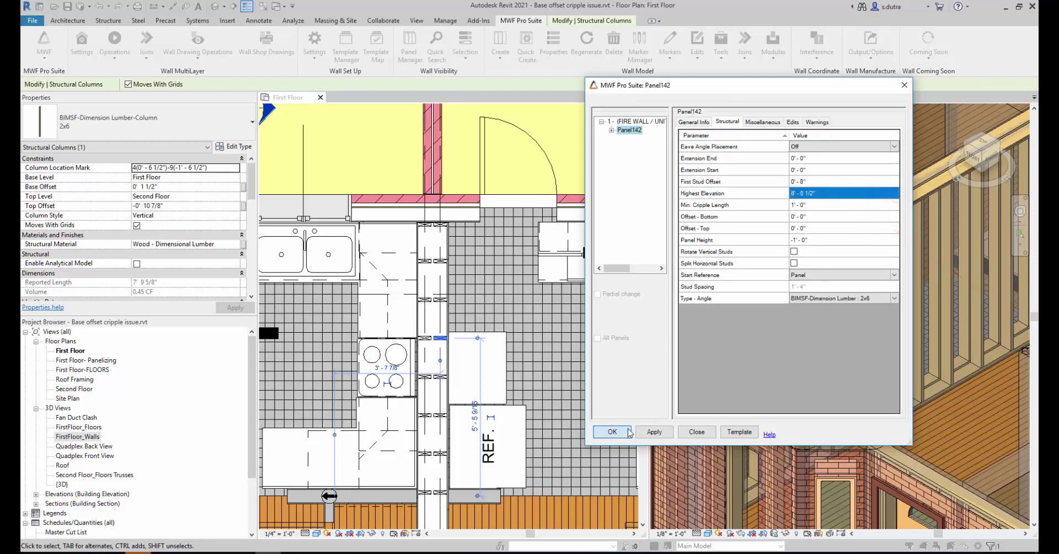
left_click(612, 431)
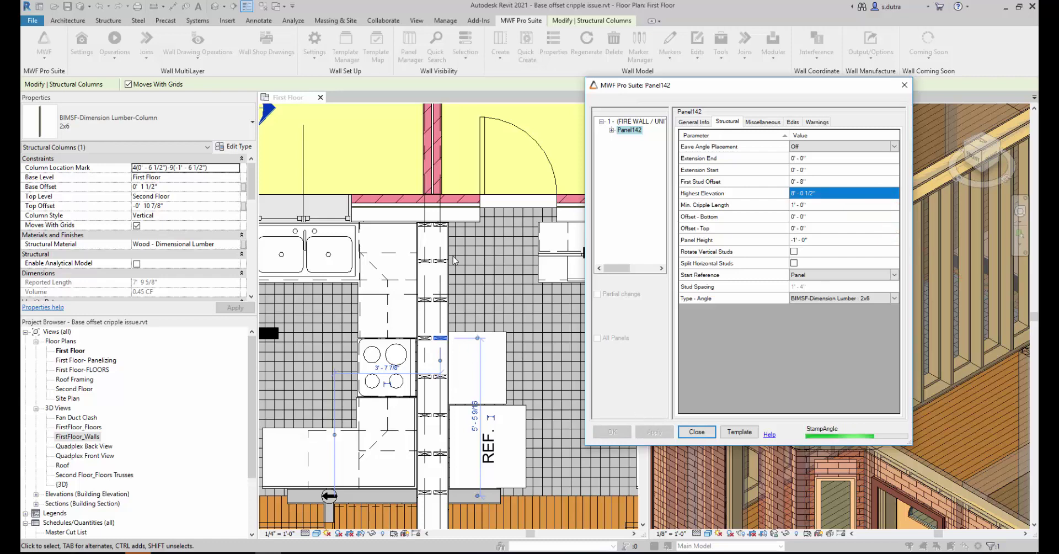
Place an aligned dimension (DI) across the first panel's studs reading 1' - 4" and 0' - 8"
scroll(477, 250, "up", 3)
scroll(515, 279, "up", 3)
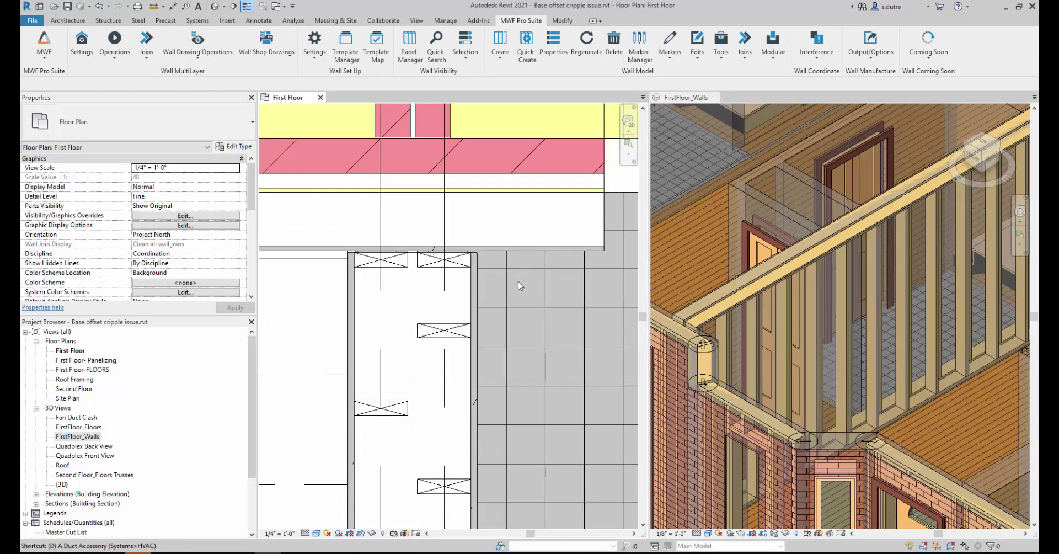
key("d")
key("i")
scroll(459, 248, "up", 2)
left_click(462, 266)
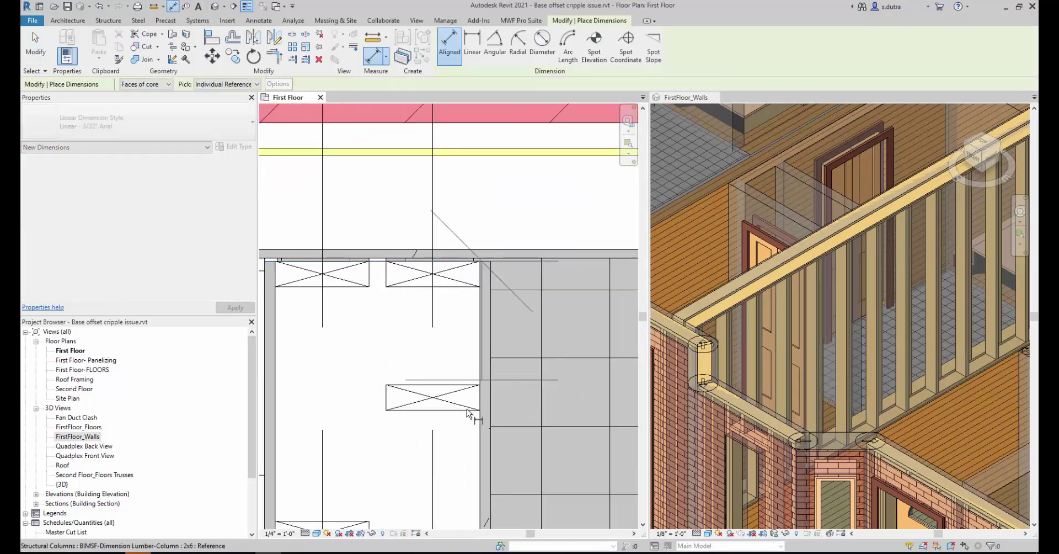
left_click(497, 288)
scroll(497, 288, "down", 3)
middle_click_drag(493, 393, 497, 273)
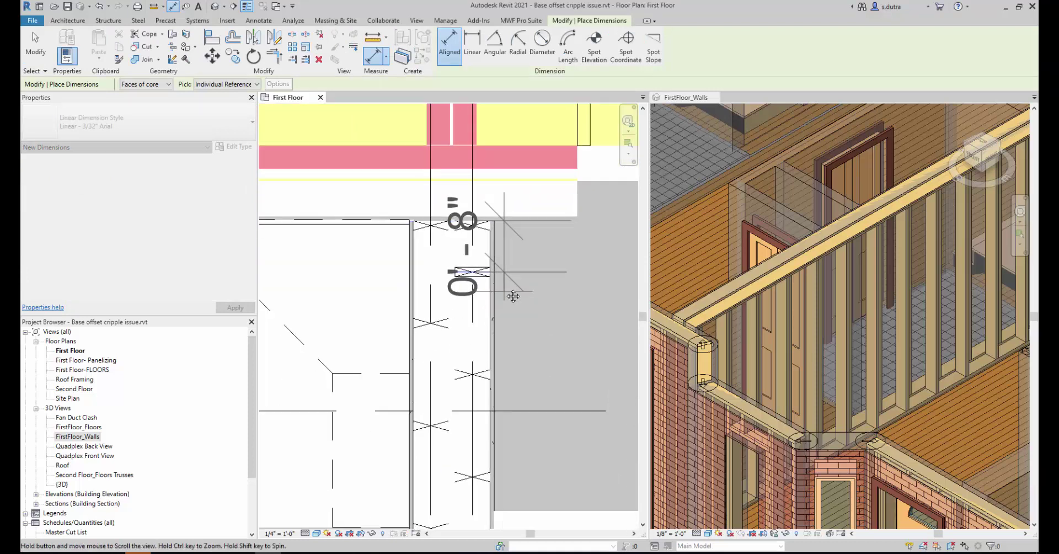
left_click(473, 371)
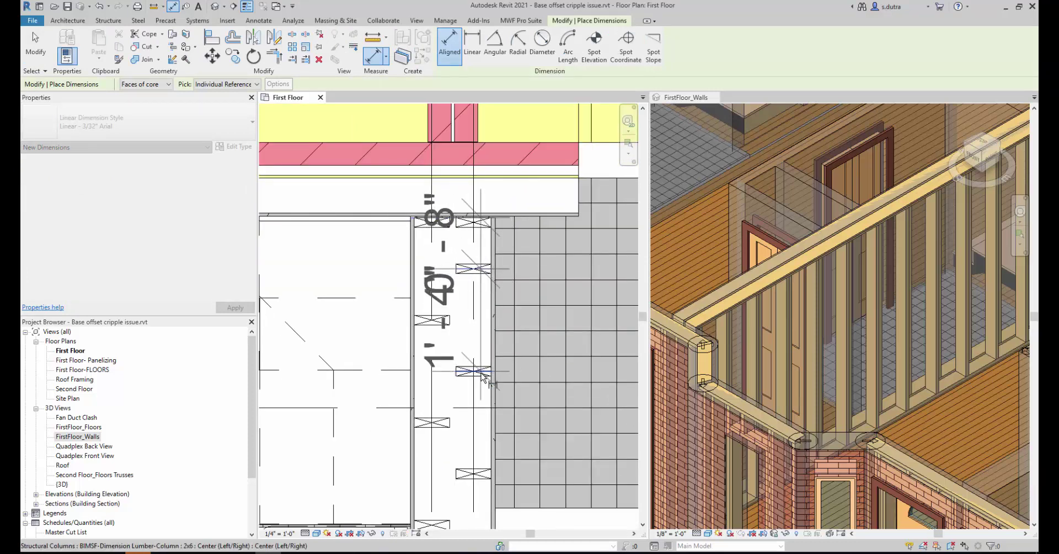
left_click(594, 422)
Dimension the other panel's 0' - 8" stud stagger and review along the demising wall
middle_click_drag(475, 274, 495, 290)
left_click(494, 286)
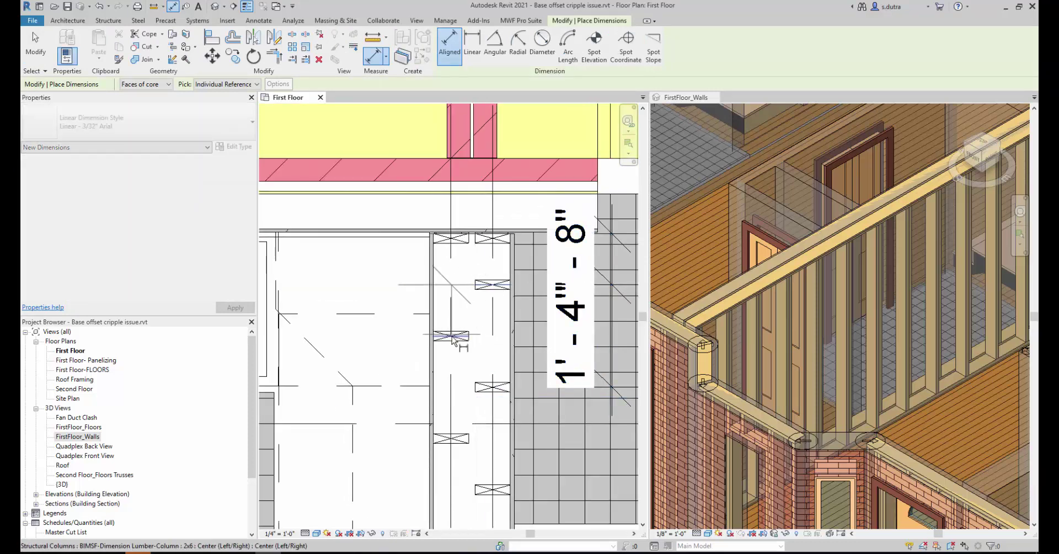
left_click(451, 335)
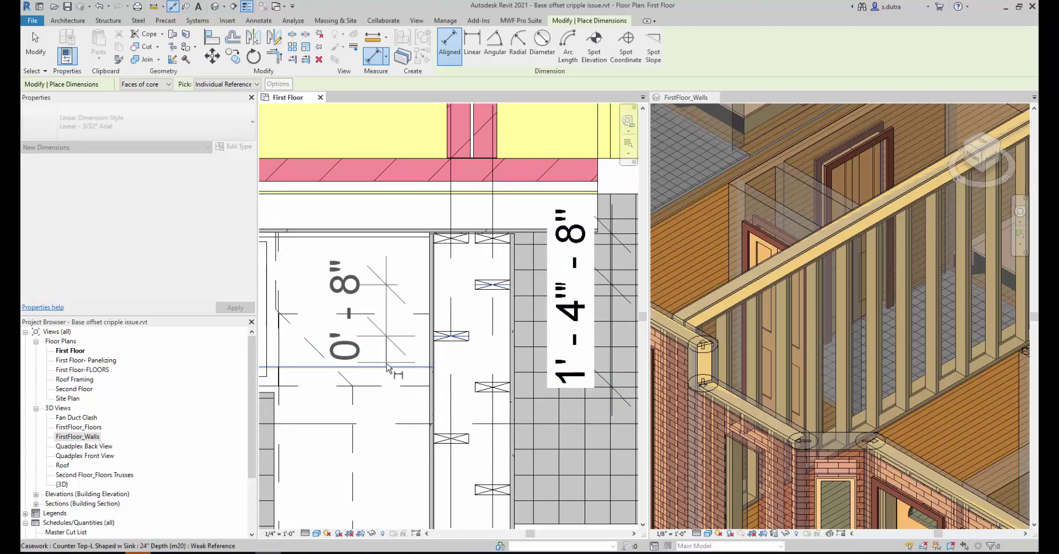
left_click(387, 354)
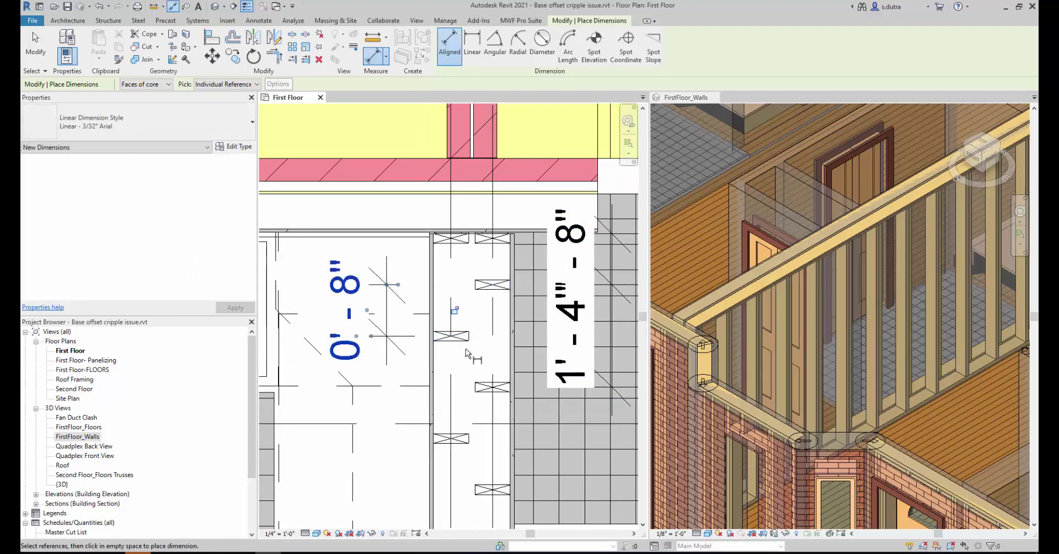
scroll(501, 304, "down", 3)
scroll(505, 406, "up", 1)
middle_click_drag(505, 406, 493, 284)
scroll(493, 284, "down", 2)
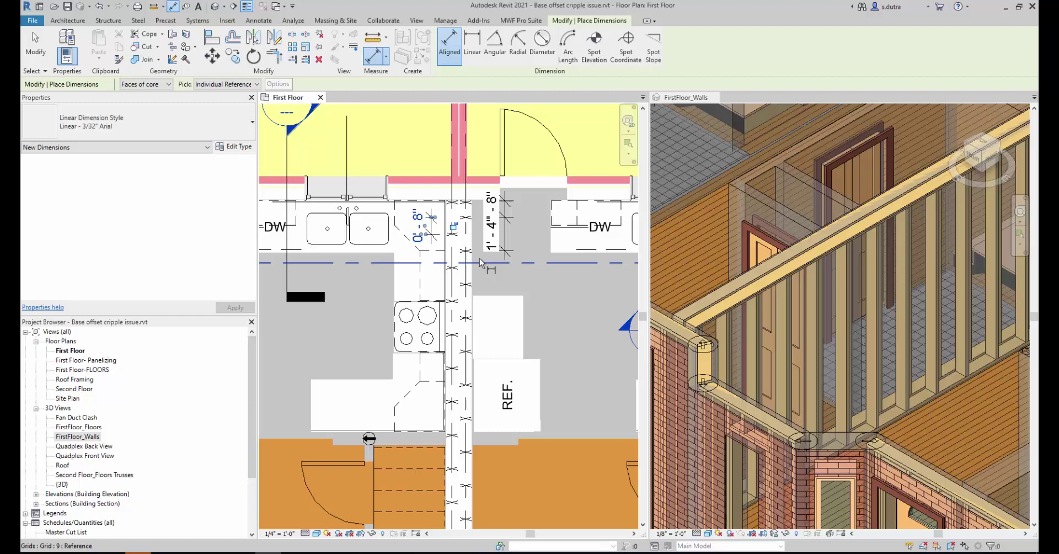
middle_click_drag(492, 377, 491, 280)
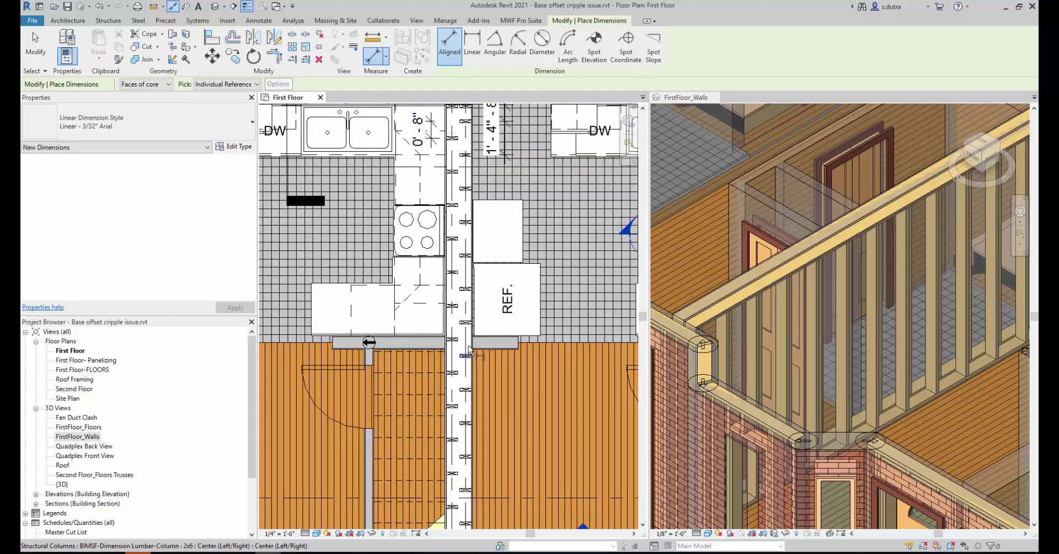
scroll(477, 369, "down", 2)
middle_click_drag(478, 382, 480, 343)
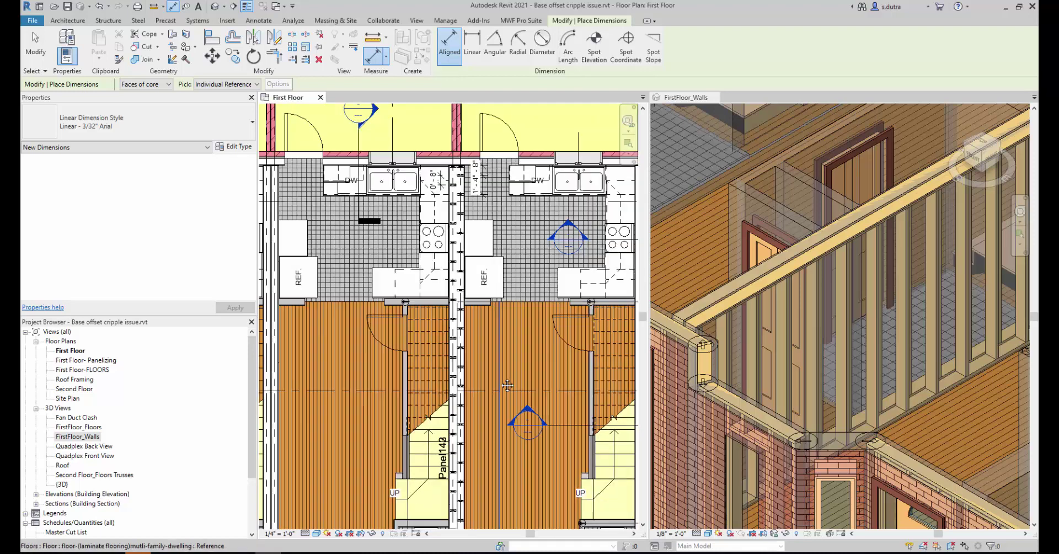
scroll(488, 358, "down", 2)
middle_click_drag(485, 332, 485, 243)
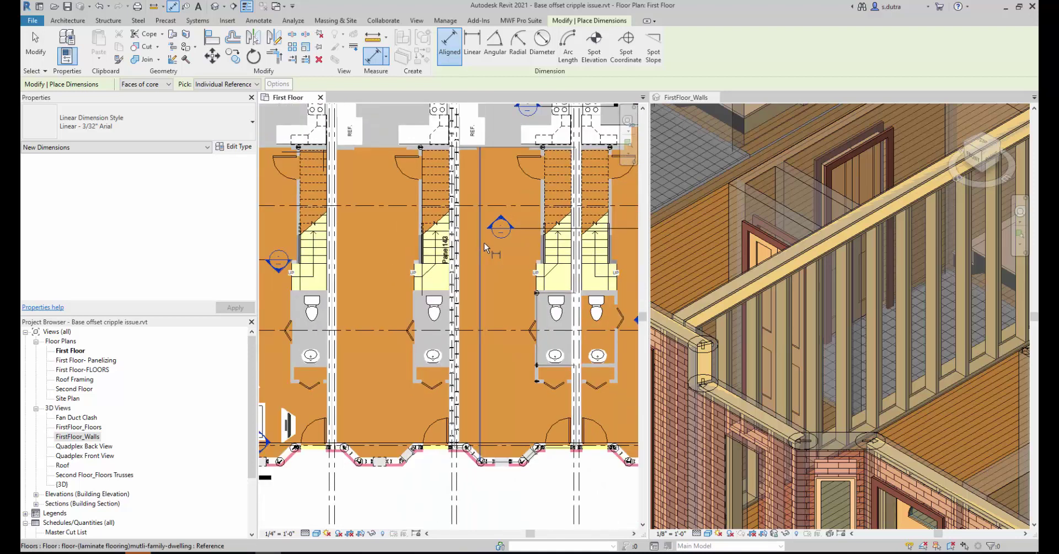
scroll(484, 243, "down", 1)
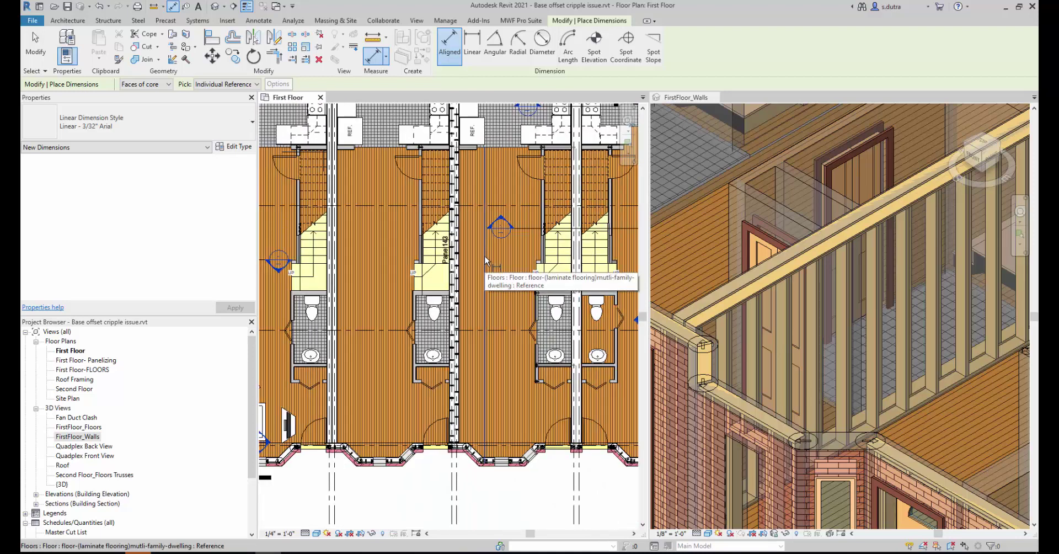